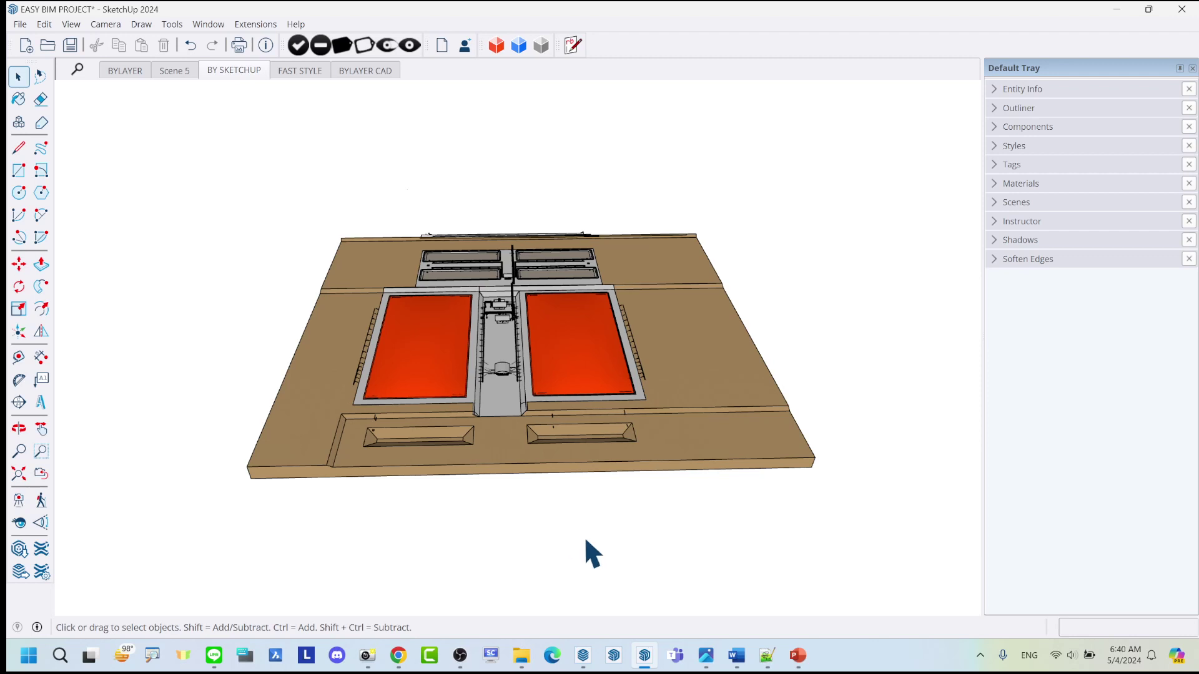
Orbit and zoom in for a head-on view of the walkway piping between the red ponds
{"action": "middle_click_drag", "start_coordinate": [628, 406], "coordinate": [406, 395]}
{"action": "scroll", "coordinate": [456, 348], "scroll_direction": "up", "scroll_amount": 3}
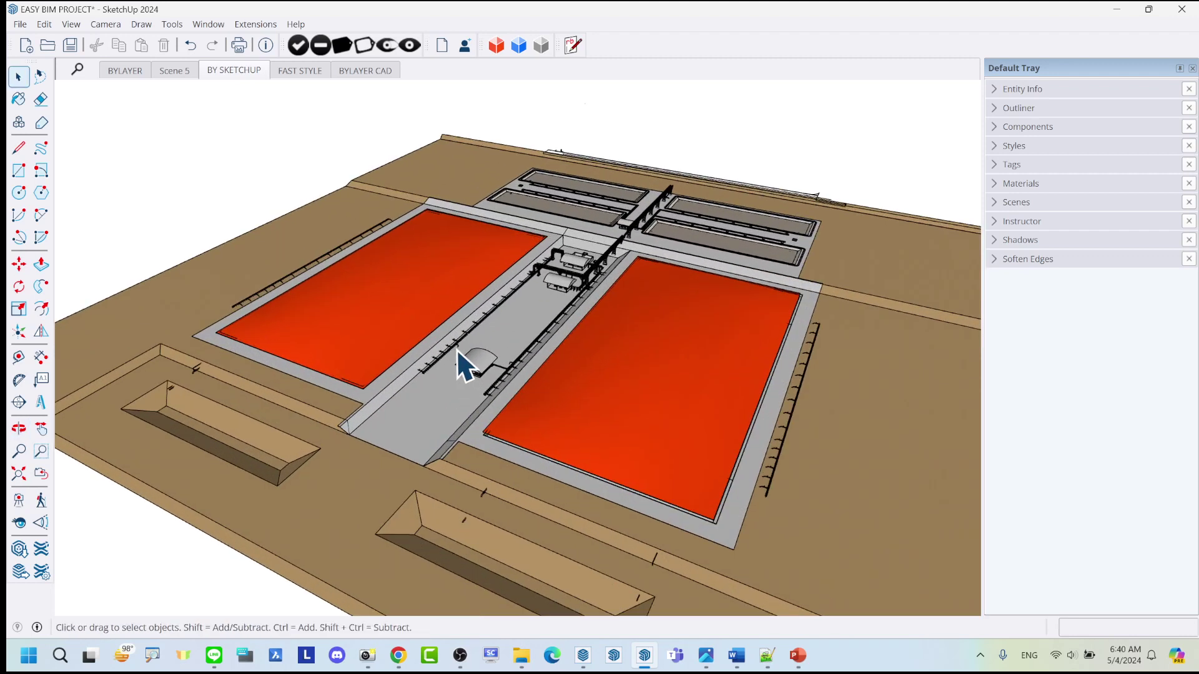
{"action": "middle_click_drag", "start_coordinate": [436, 355], "coordinate": [594, 360]}
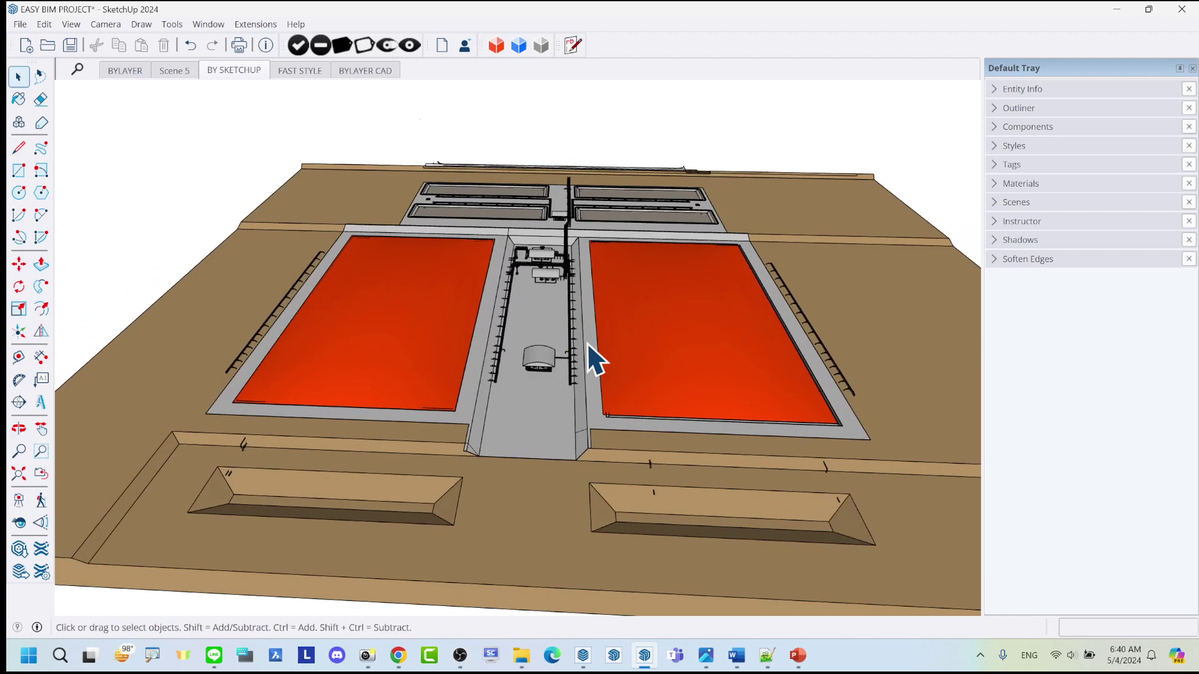
{"action": "scroll", "coordinate": [553, 305], "scroll_direction": "up", "scroll_amount": 2}
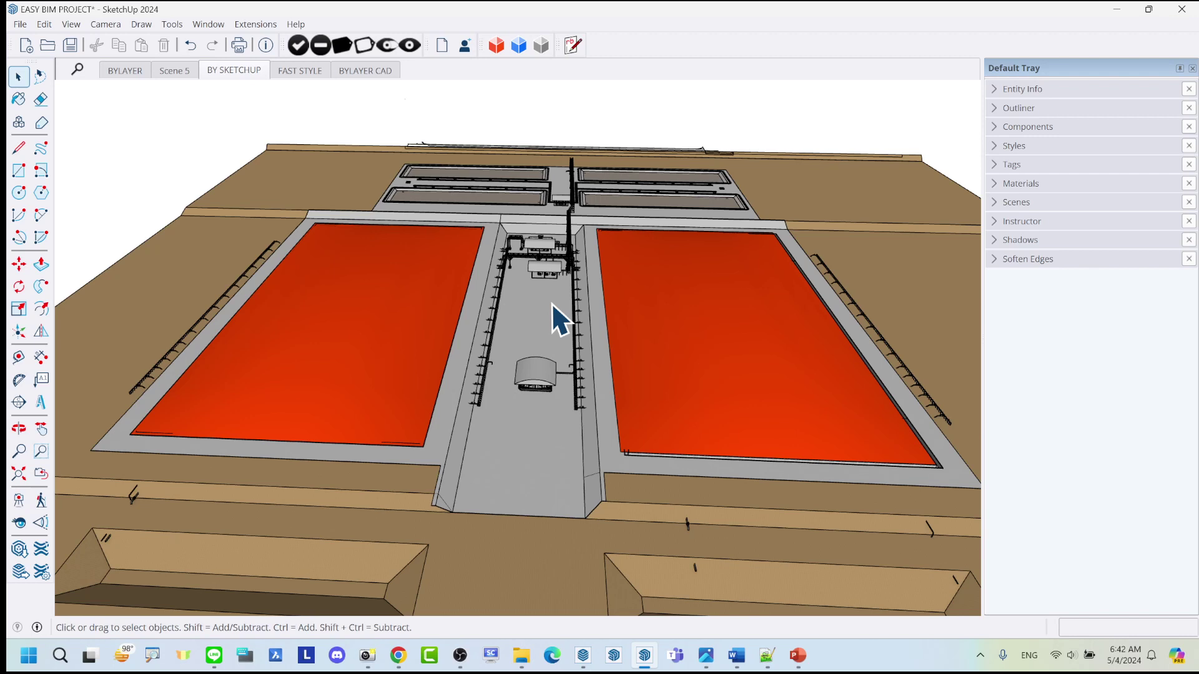
Switch from SketchUp to the PowerPoint training presentation via the taskbar
{"action": "left_click", "coordinate": [798, 662]}
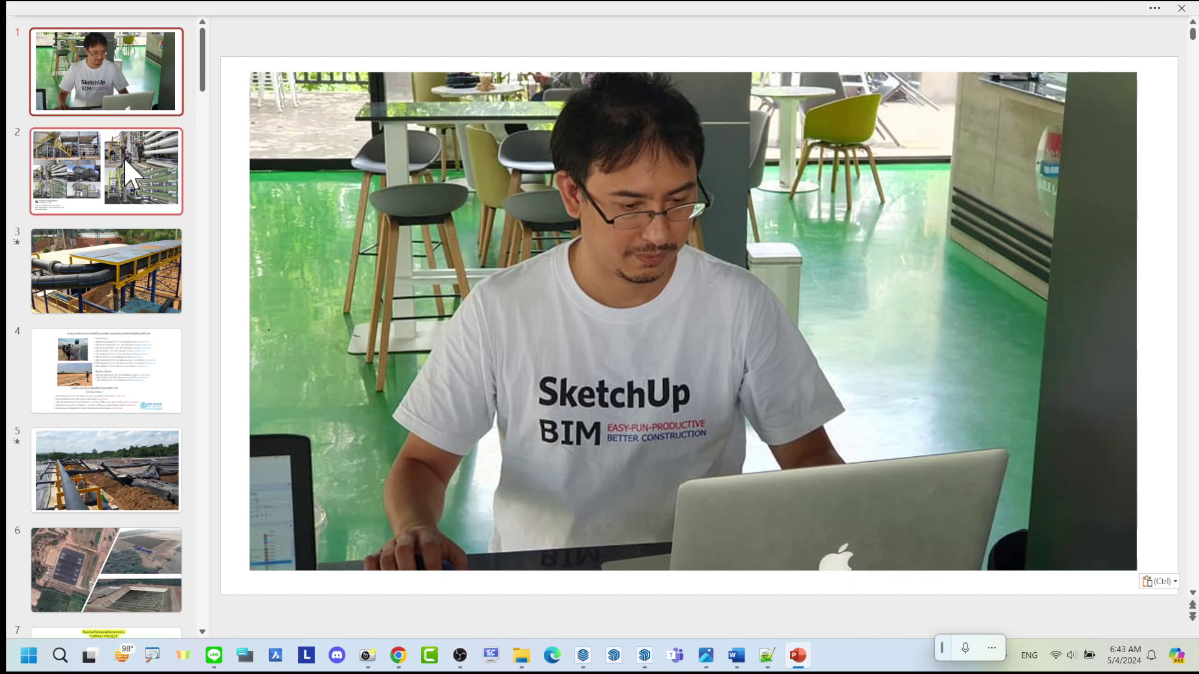
Show slide 2's plant-photo collage, then slide 3's black-pipe site photo
{"action": "left_click", "coordinate": [128, 174]}
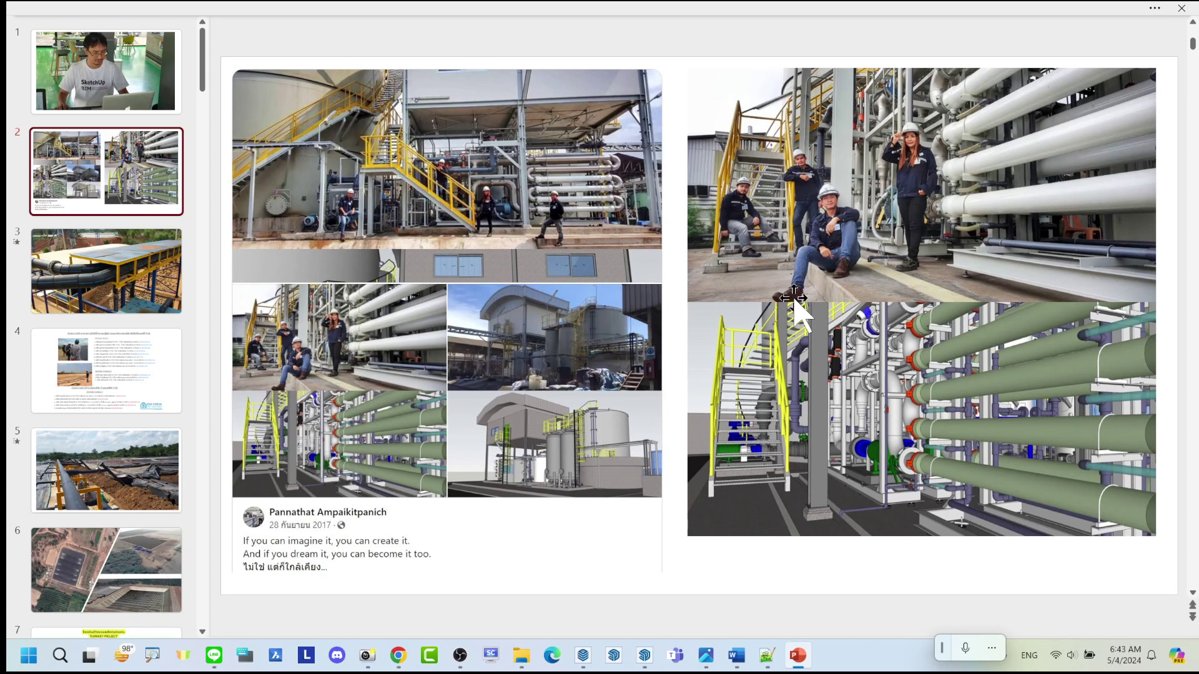
{"action": "left_click", "coordinate": [159, 244]}
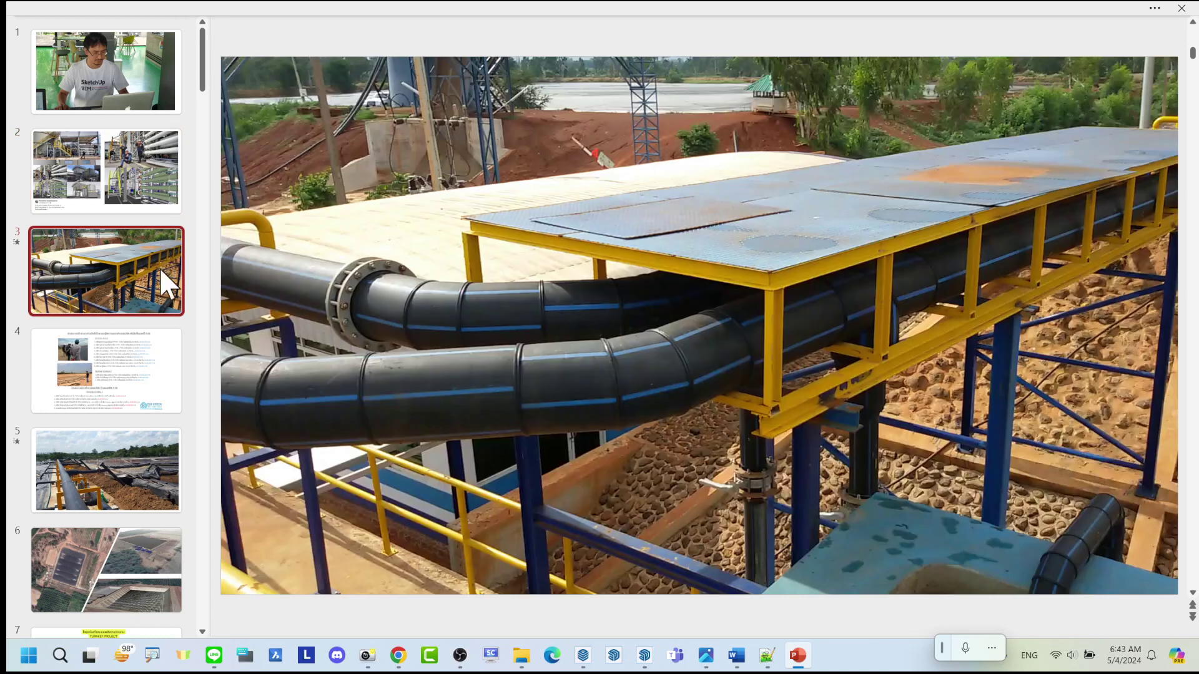
Display slide 4 with the DESIGN+BUILD and DESIGN+CONSULT project lists
{"action": "left_click", "coordinate": [138, 351]}
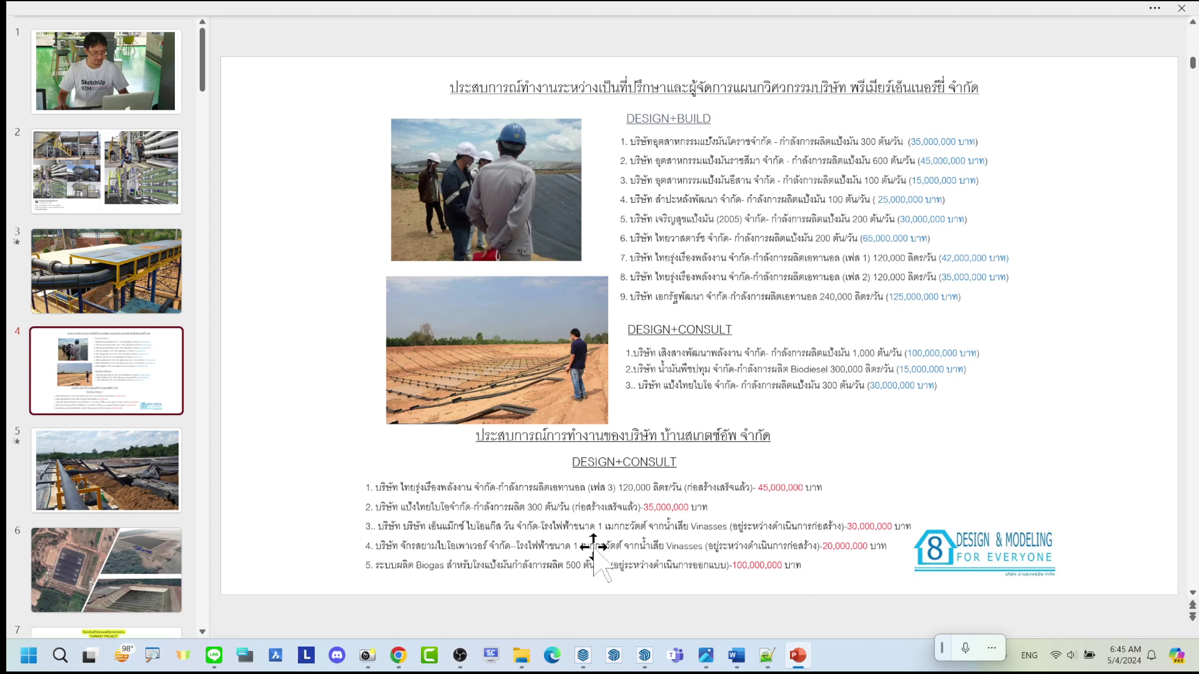
Step through slide 5's pipeline video and slide 6's aerial photos to the TURNKEY PROJECT slide 7
{"action": "left_click", "coordinate": [125, 497]}
{"action": "scroll", "coordinate": [194, 414], "scroll_direction": "down", "scroll_amount": 2}
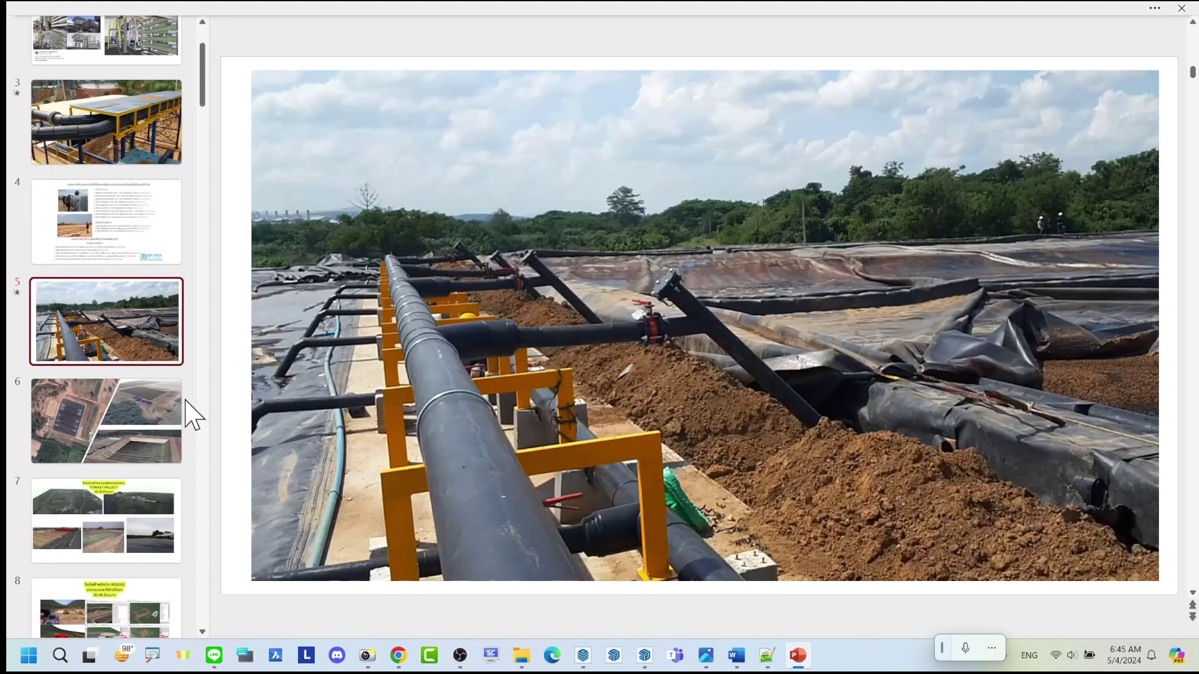
{"action": "left_click", "coordinate": [400, 416]}
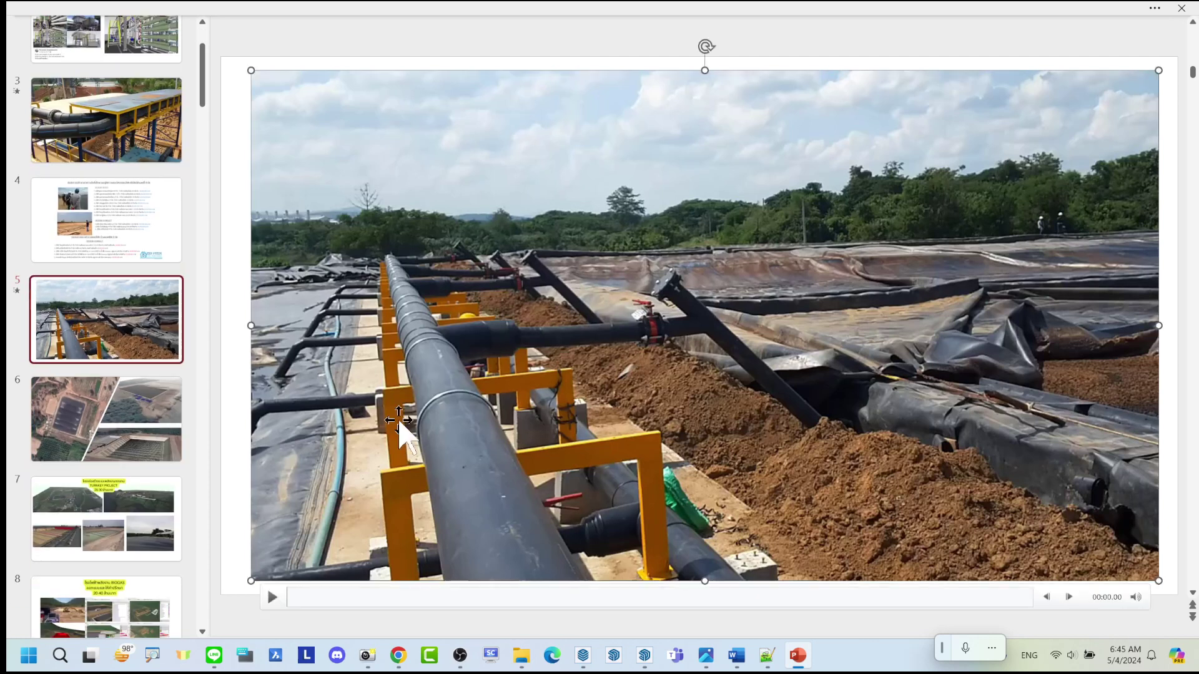
{"action": "left_click", "coordinate": [128, 416]}
{"action": "scroll", "coordinate": [128, 417], "scroll_direction": "down", "scroll_amount": 2}
{"action": "scroll", "coordinate": [129, 420], "scroll_direction": "down", "scroll_amount": 1}
{"action": "left_click", "coordinate": [134, 387]}
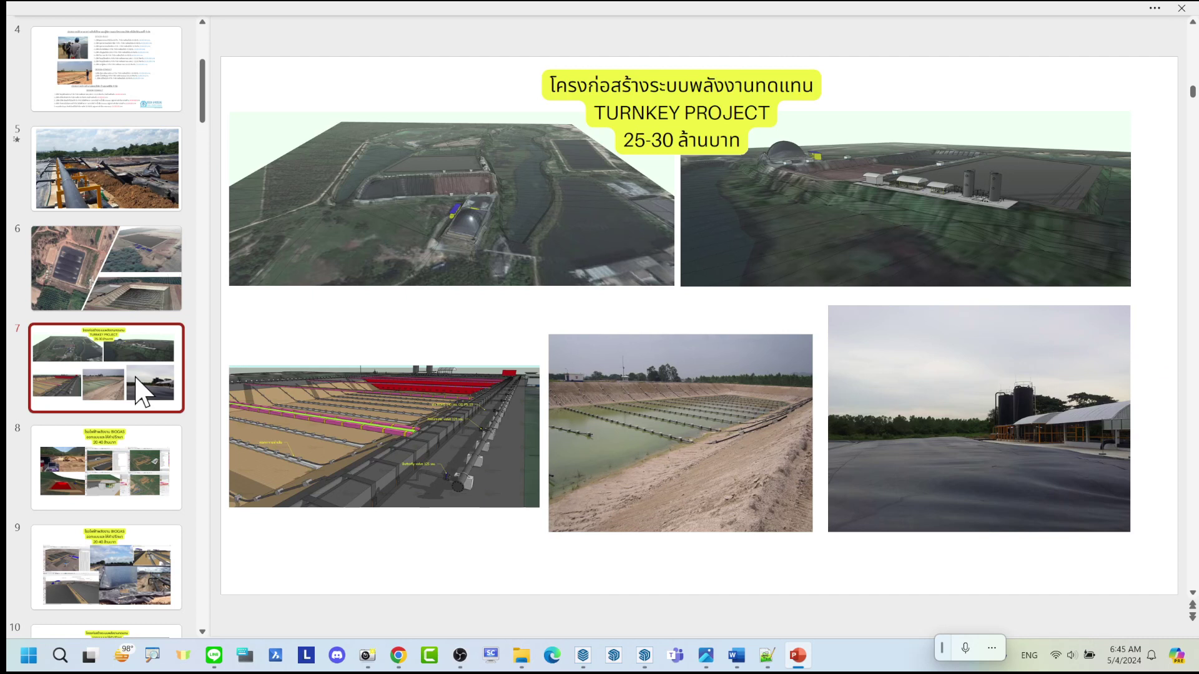
Continue through the BIOGAS power-plant slides 8 to 11
{"action": "left_click", "coordinate": [137, 448]}
{"action": "scroll", "coordinate": [138, 357], "scroll_direction": "down", "scroll_amount": 2}
{"action": "scroll", "coordinate": [137, 354], "scroll_direction": "down", "scroll_amount": 1}
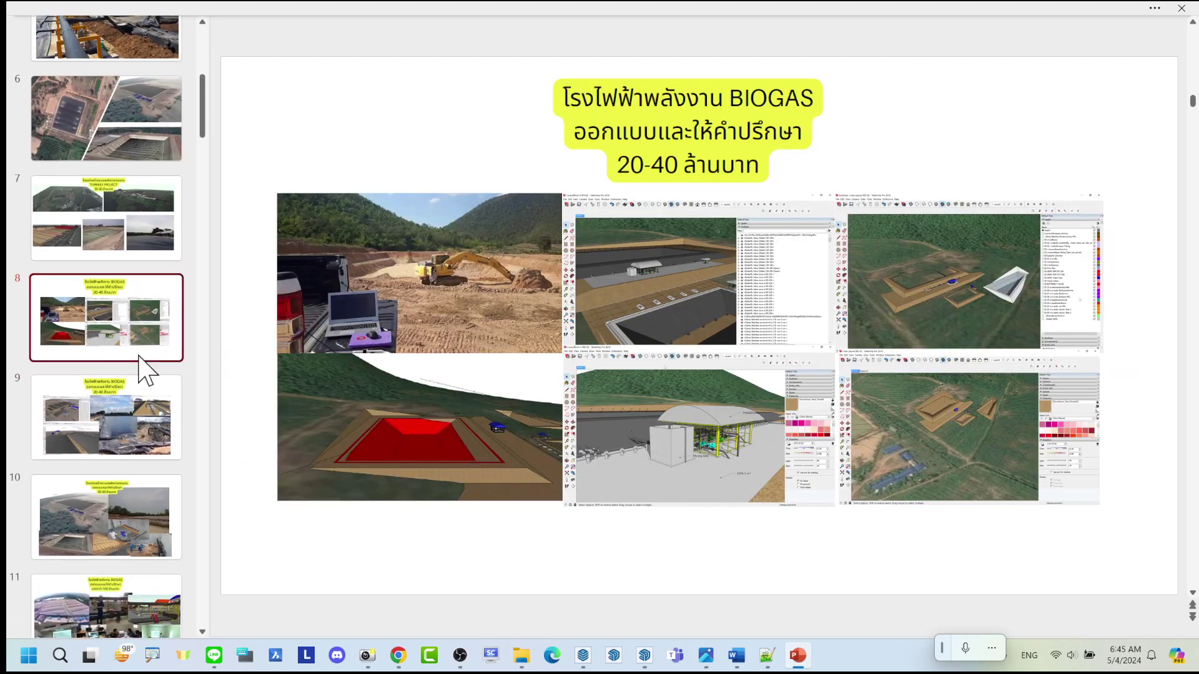
{"action": "left_click", "coordinate": [98, 404]}
{"action": "scroll", "coordinate": [113, 375], "scroll_direction": "down", "scroll_amount": 1}
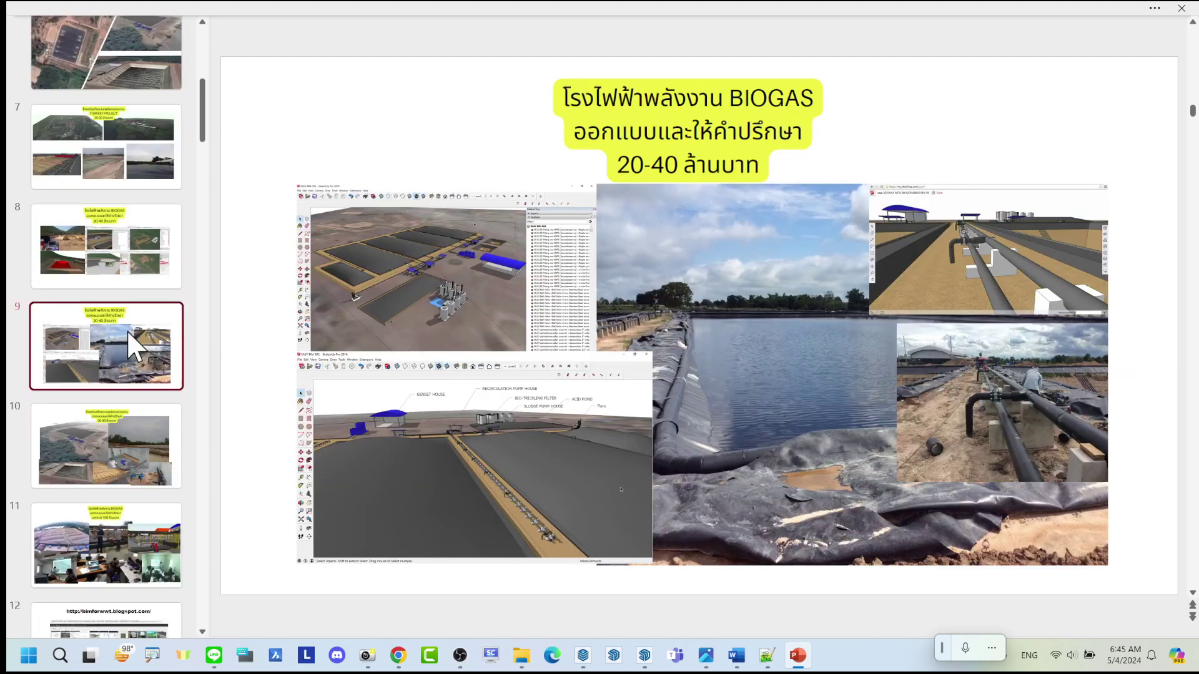
{"action": "scroll", "coordinate": [126, 331], "scroll_direction": "down", "scroll_amount": 1}
{"action": "left_click", "coordinate": [119, 399]}
{"action": "scroll", "coordinate": [120, 406], "scroll_direction": "down", "scroll_amount": 2}
{"action": "left_click", "coordinate": [121, 419]}
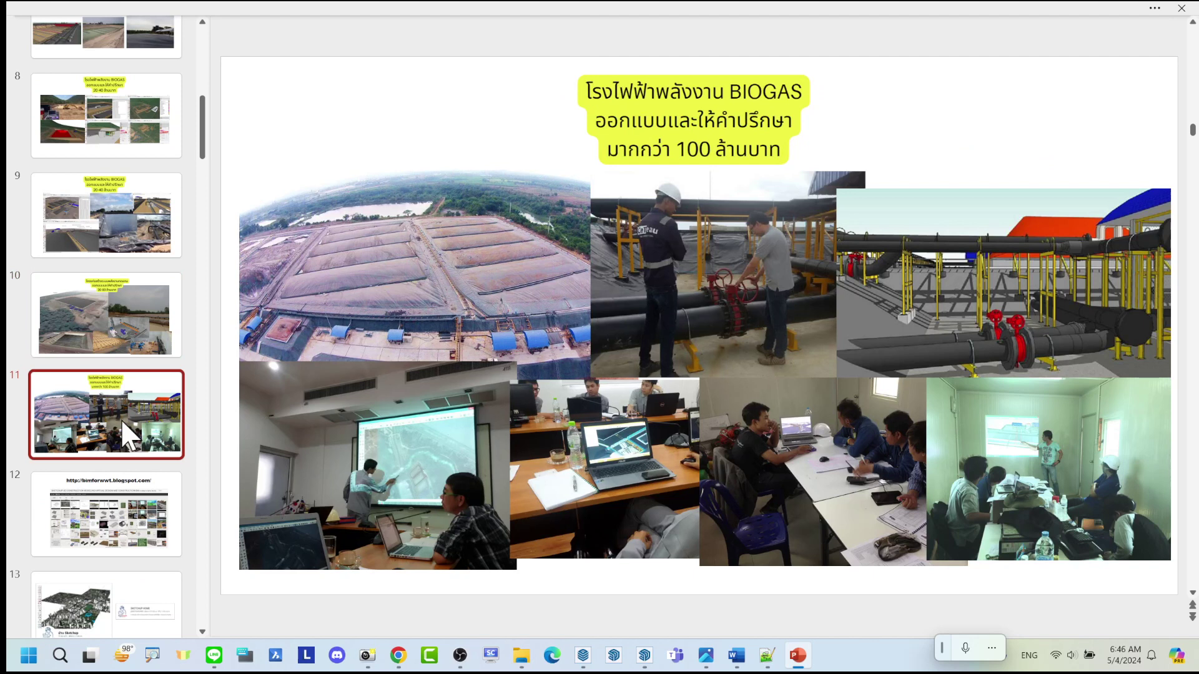
{"action": "scroll", "coordinate": [128, 434], "scroll_direction": "down", "scroll_amount": 1}
Review slides 12 and 13, then show slide 14 on SketchUp Authorized Training
{"action": "left_click", "coordinate": [109, 400]}
{"action": "left_click", "coordinate": [112, 480]}
{"action": "scroll", "coordinate": [125, 453], "scroll_direction": "down", "scroll_amount": 2}
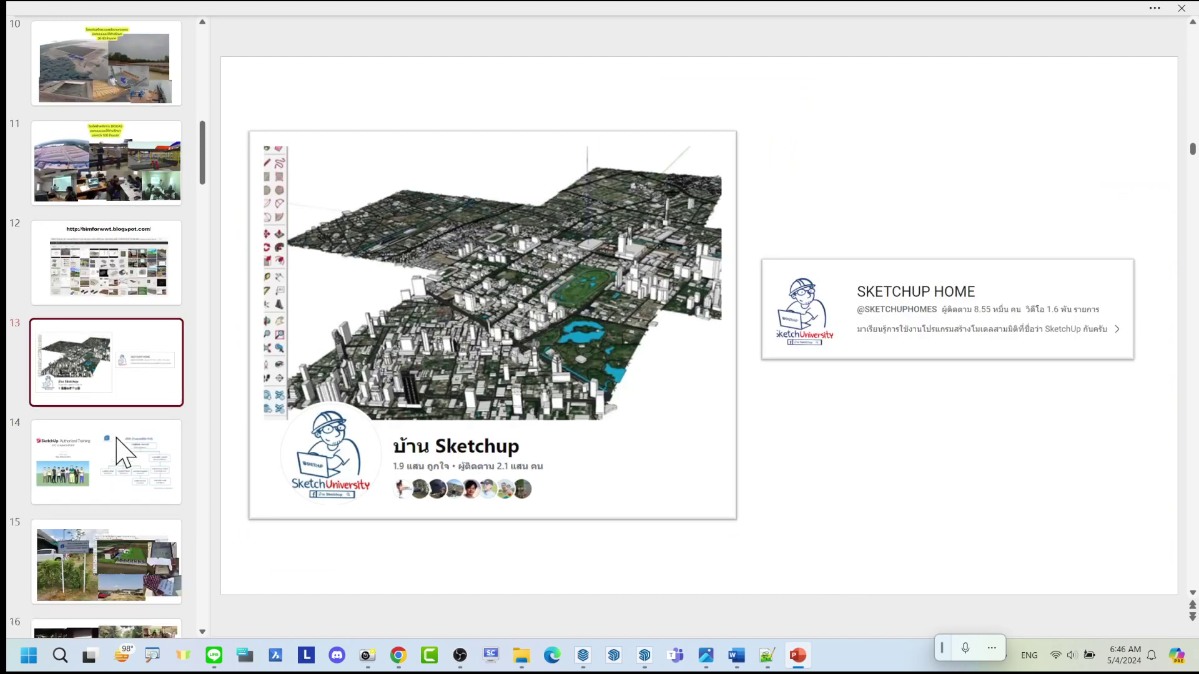
{"action": "left_click", "coordinate": [160, 272]}
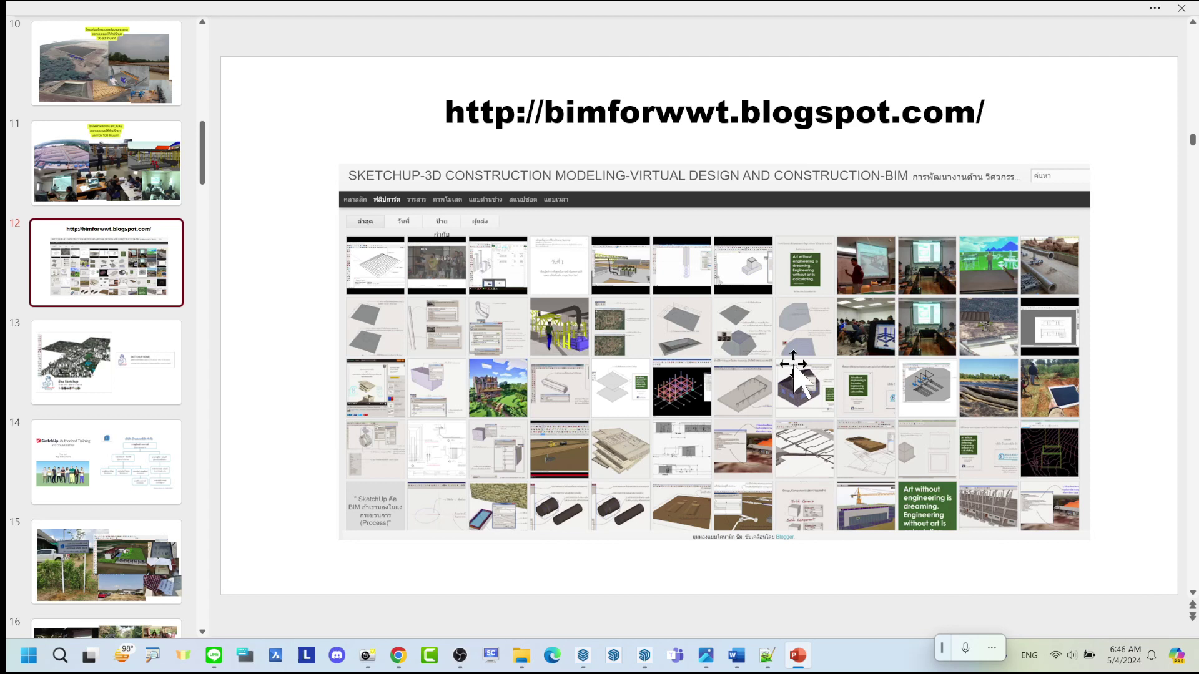
{"action": "key", "text": "Page_Down"}
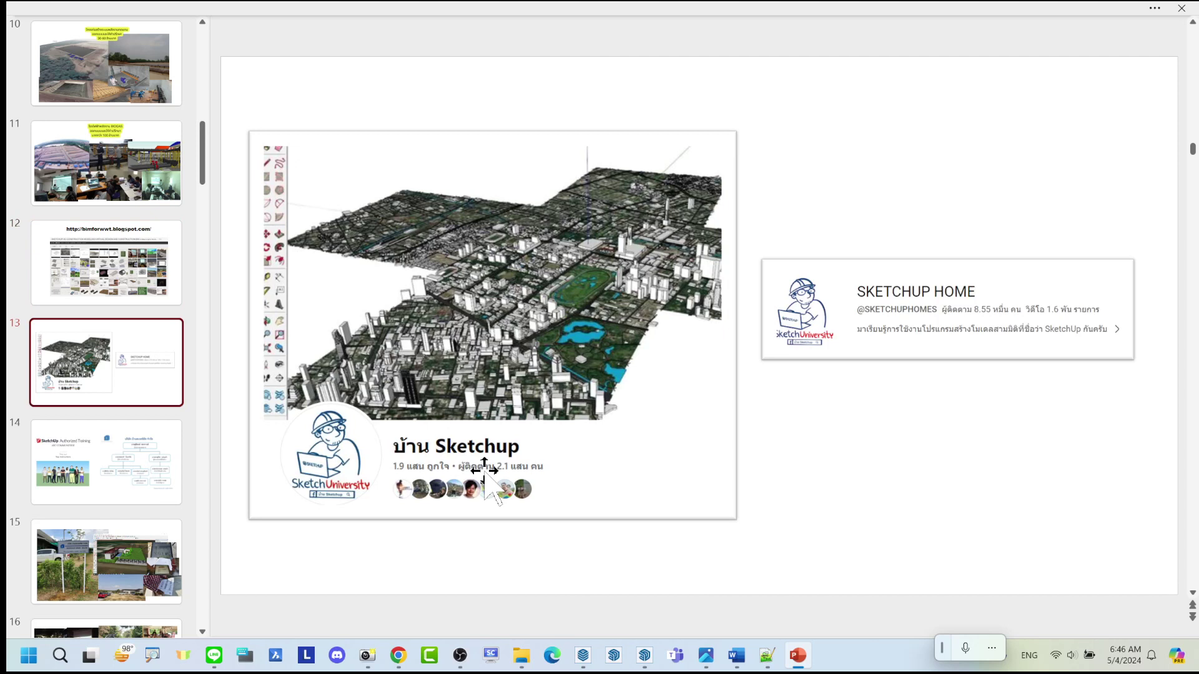
{"action": "left_click", "coordinate": [143, 486]}
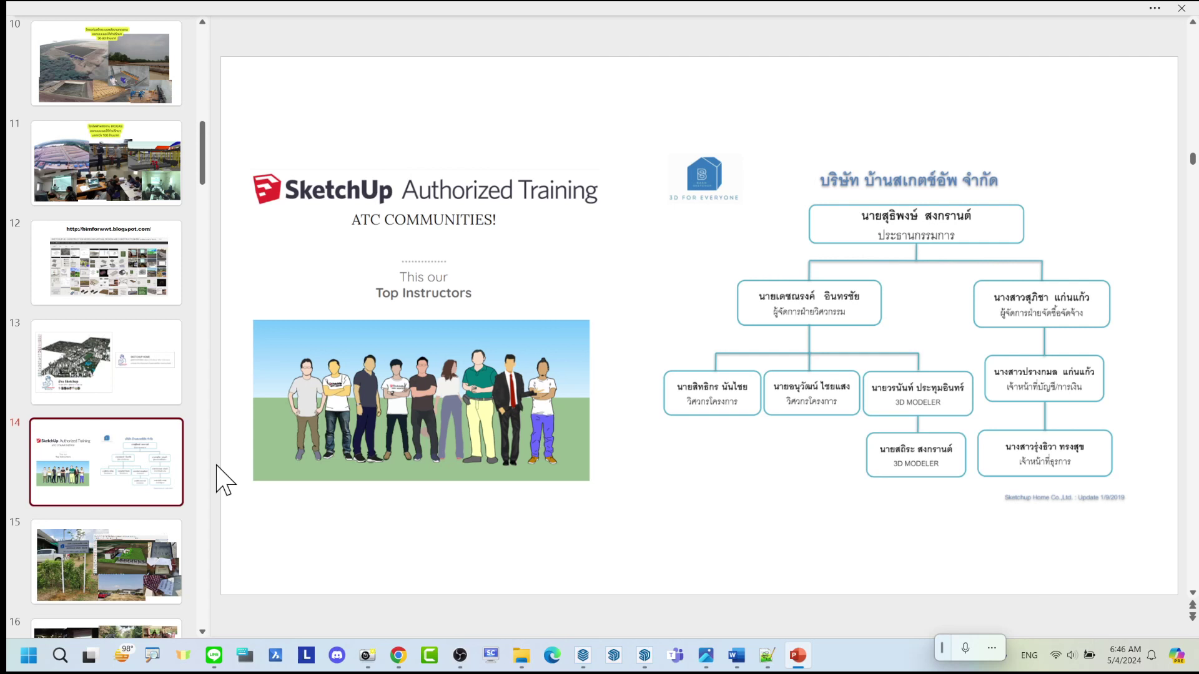
{"action": "scroll", "coordinate": [161, 454], "scroll_direction": "down", "scroll_amount": 2}
Advance through slides 15 to 20, from the event and office photos to the house models, reaching STANDARD TRAINING
{"action": "left_click", "coordinate": [131, 438]}
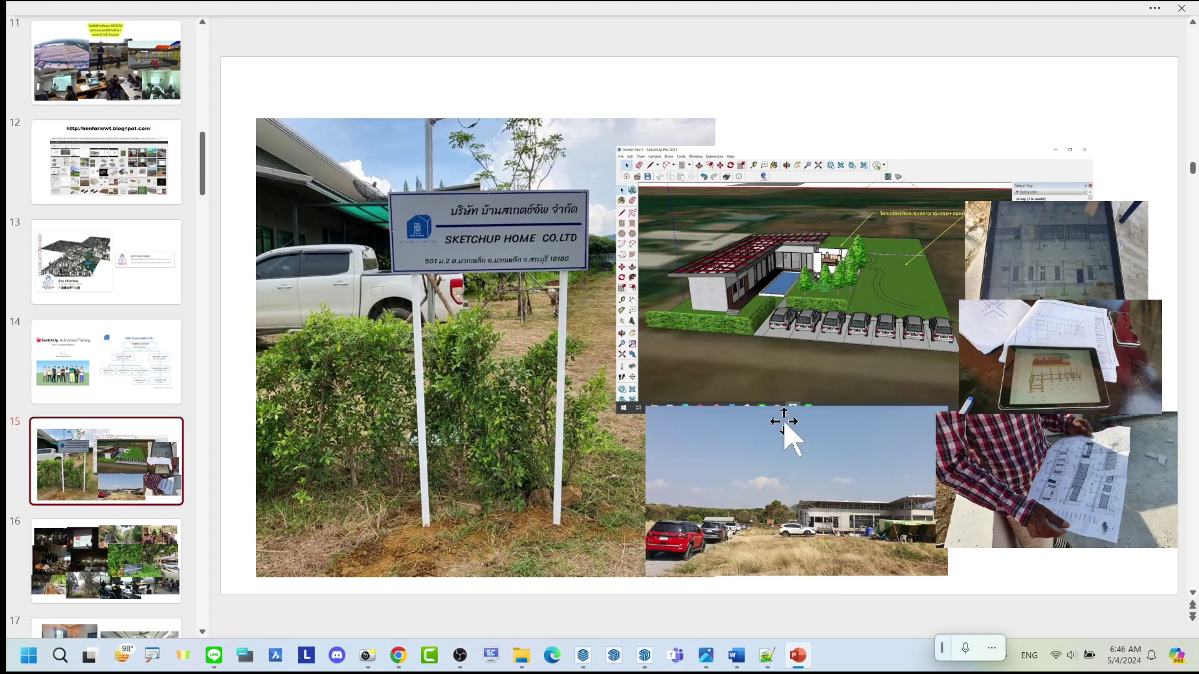
{"action": "left_click", "coordinate": [125, 549]}
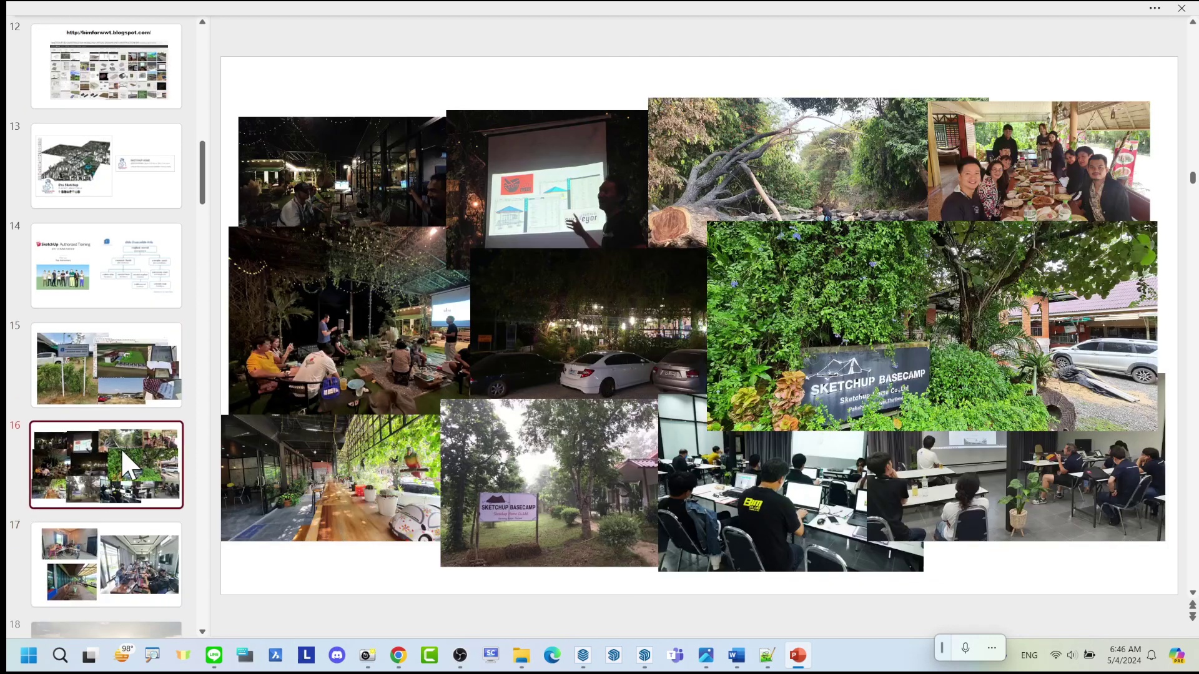
{"action": "scroll", "coordinate": [121, 448], "scroll_direction": "down", "scroll_amount": 1}
{"action": "left_click", "coordinate": [122, 448]}
{"action": "scroll", "coordinate": [124, 453], "scroll_direction": "down", "scroll_amount": 2}
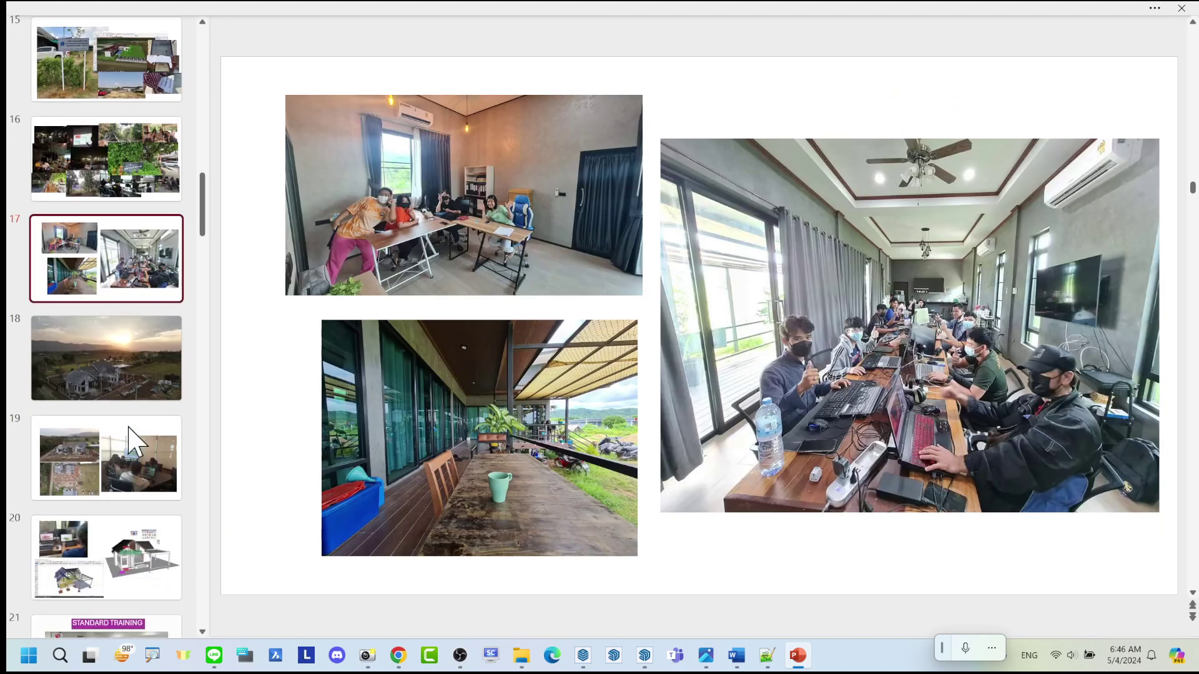
{"action": "left_click", "coordinate": [130, 374]}
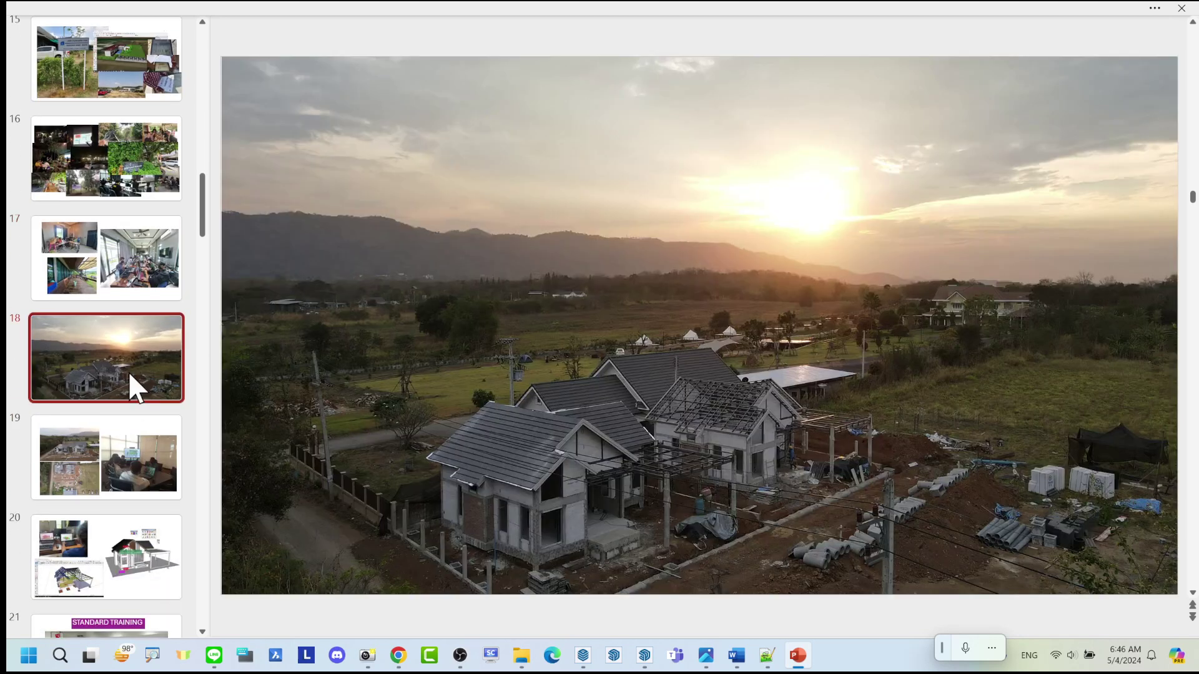
{"action": "left_click", "coordinate": [138, 459]}
{"action": "left_click", "coordinate": [94, 568]}
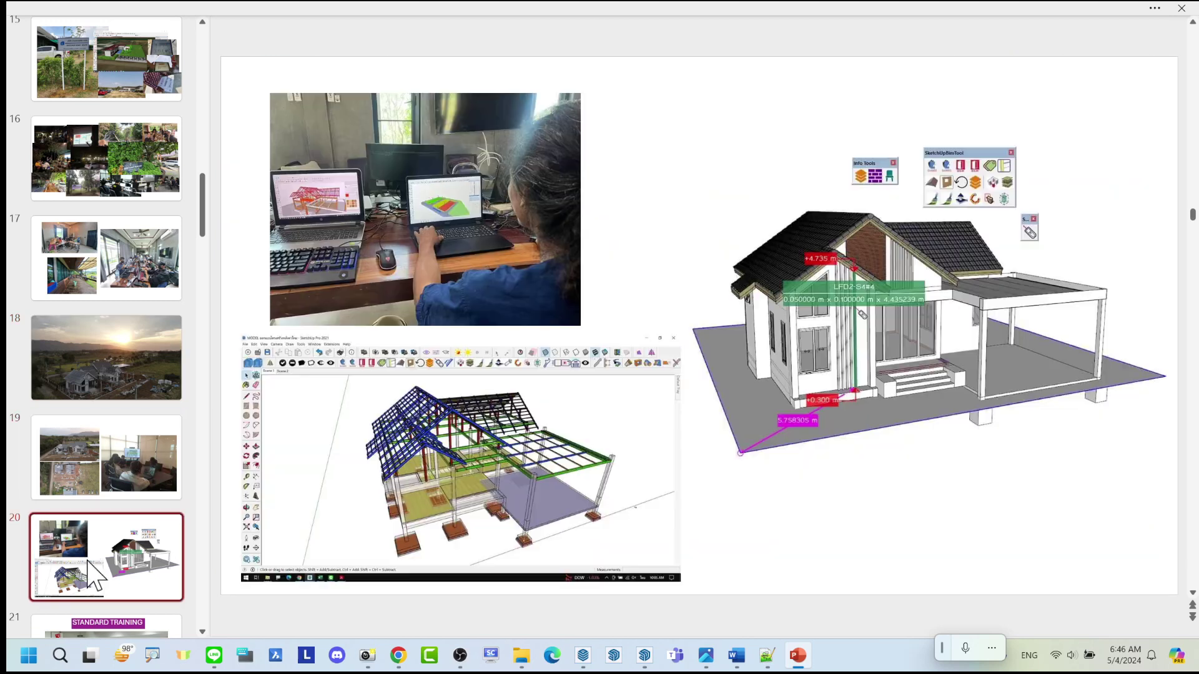
{"action": "scroll", "coordinate": [128, 450], "scroll_direction": "down", "scroll_amount": 3}
{"action": "left_click", "coordinate": [125, 406]}
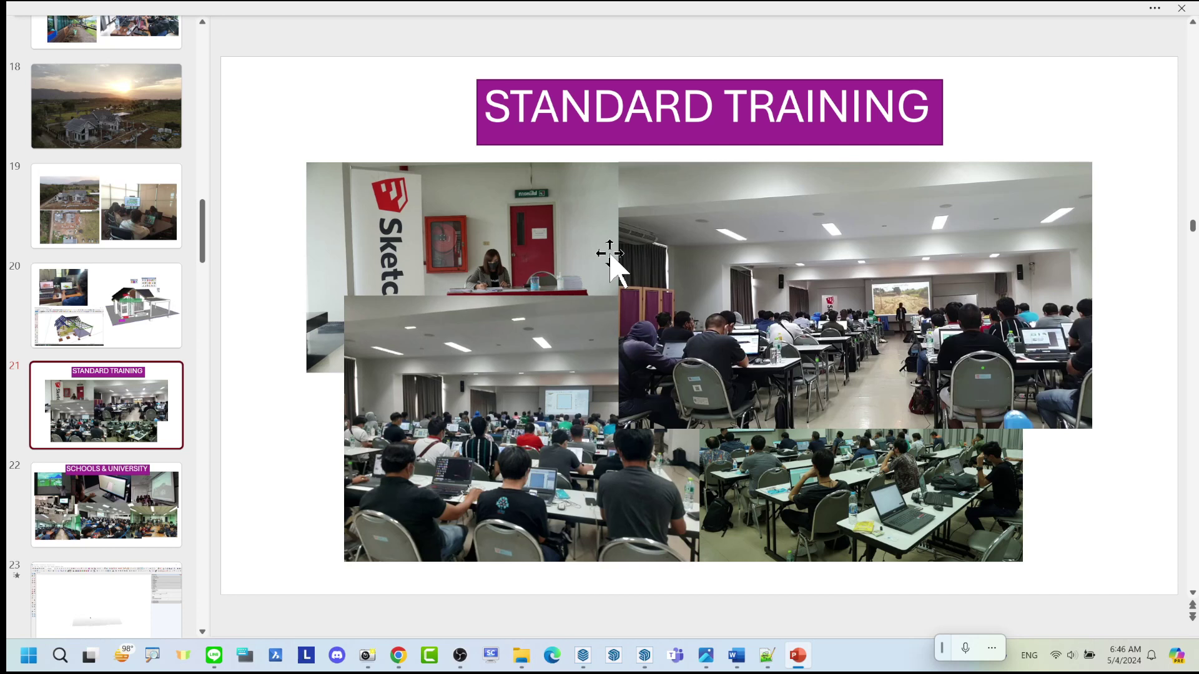
Move from the SCHOOLS & UNIVERSITY slide past CONSULTING to the EXTENSIONS B2B slide
{"action": "left_click", "coordinate": [145, 477]}
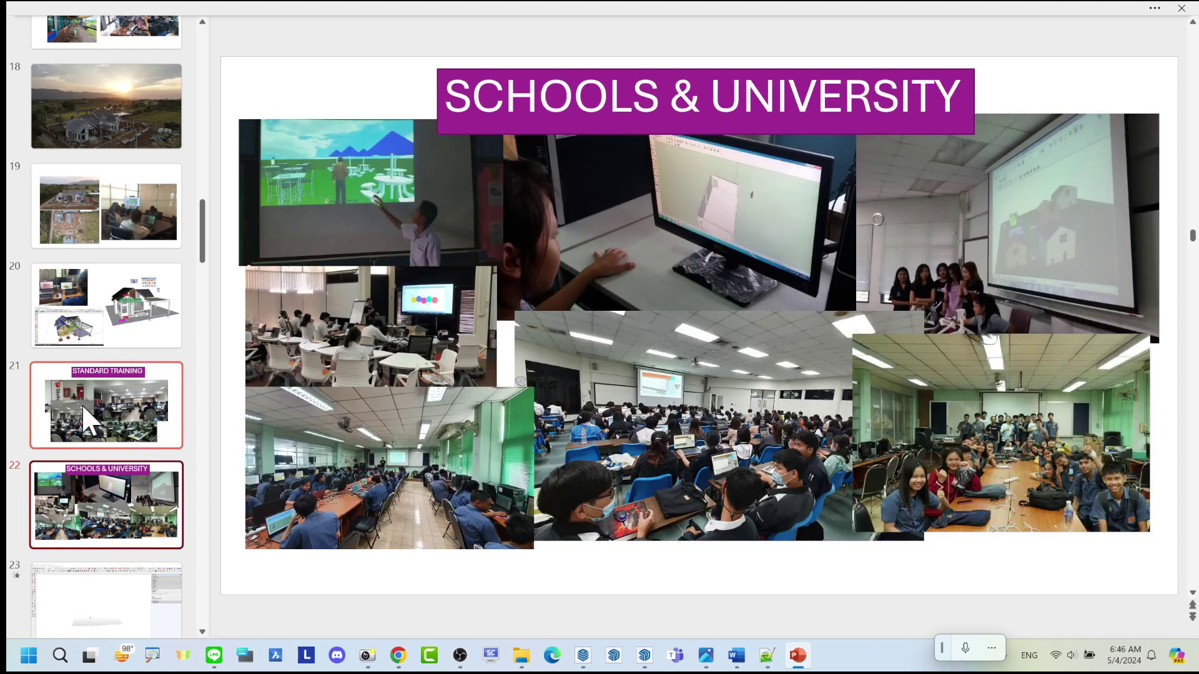
{"action": "scroll", "coordinate": [94, 400], "scroll_direction": "down", "scroll_amount": 2}
{"action": "scroll", "coordinate": [112, 388], "scroll_direction": "down", "scroll_amount": 1}
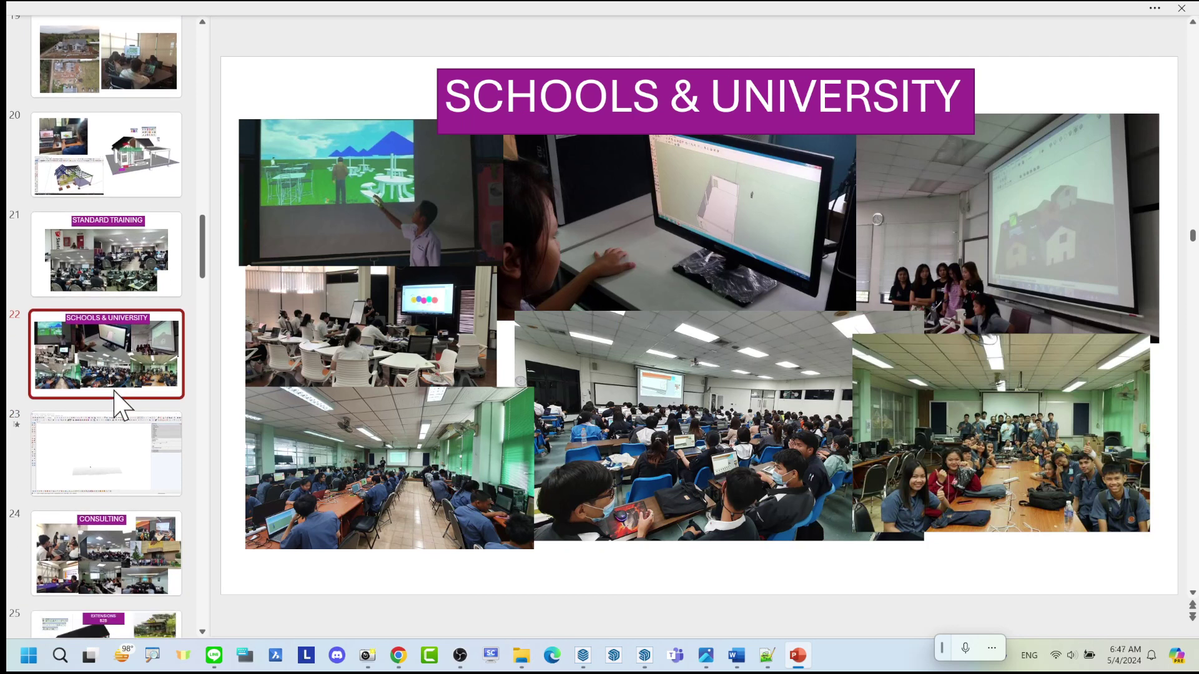
{"action": "scroll", "coordinate": [119, 400], "scroll_direction": "down", "scroll_amount": 2}
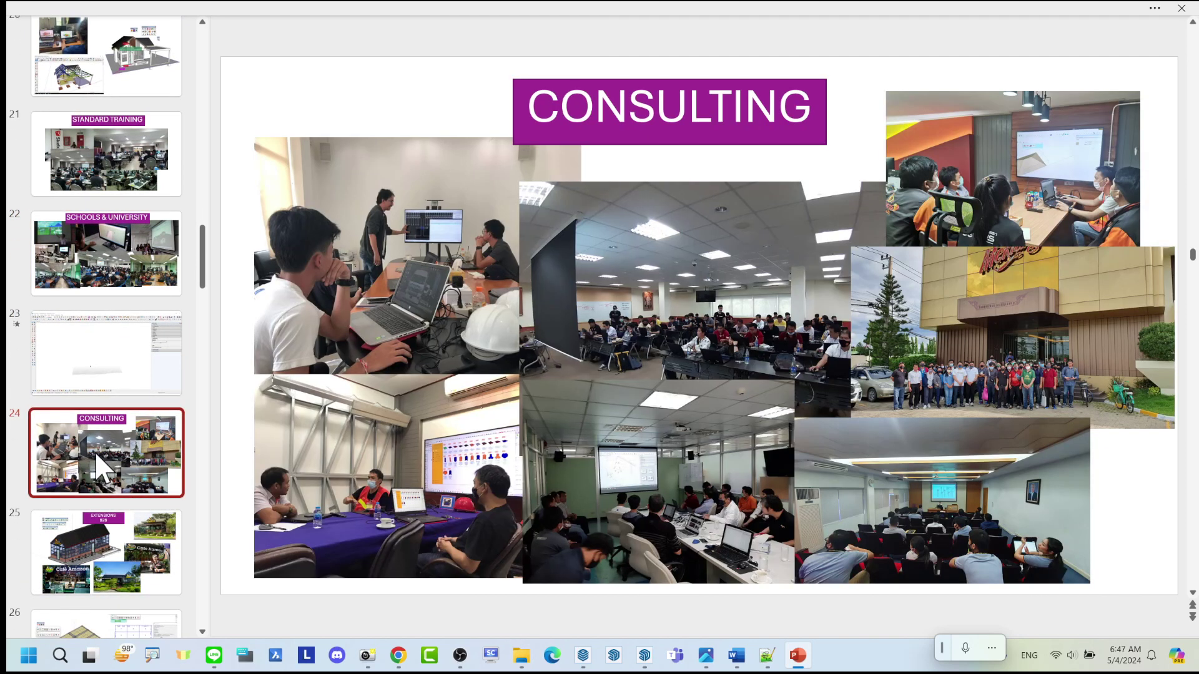
{"action": "scroll", "coordinate": [120, 415], "scroll_direction": "down", "scroll_amount": 3}
{"action": "left_click", "coordinate": [121, 359]}
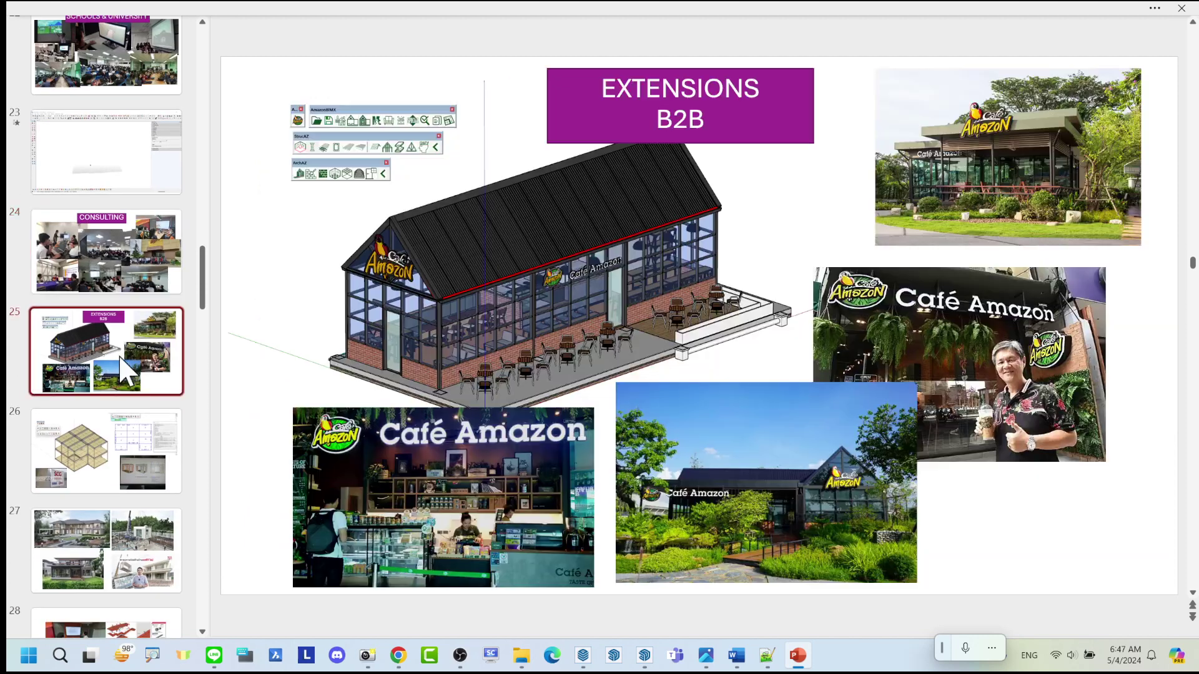
Continue through the SCG Heim, finished-house and bill-of-quantities slides to the RANBUILD slide 30
{"action": "left_click", "coordinate": [87, 468]}
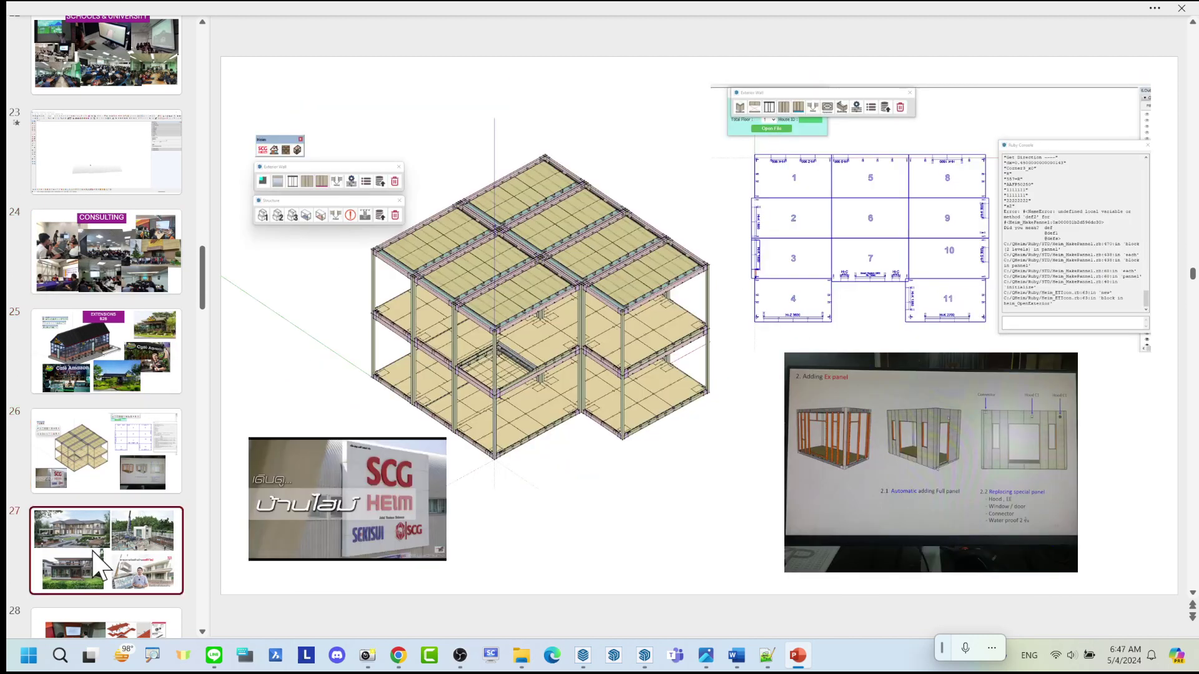
{"action": "left_click", "coordinate": [100, 522]}
{"action": "scroll", "coordinate": [103, 493], "scroll_direction": "down", "scroll_amount": 2}
{"action": "scroll", "coordinate": [110, 484], "scroll_direction": "down", "scroll_amount": 1}
{"action": "left_click", "coordinate": [104, 465]}
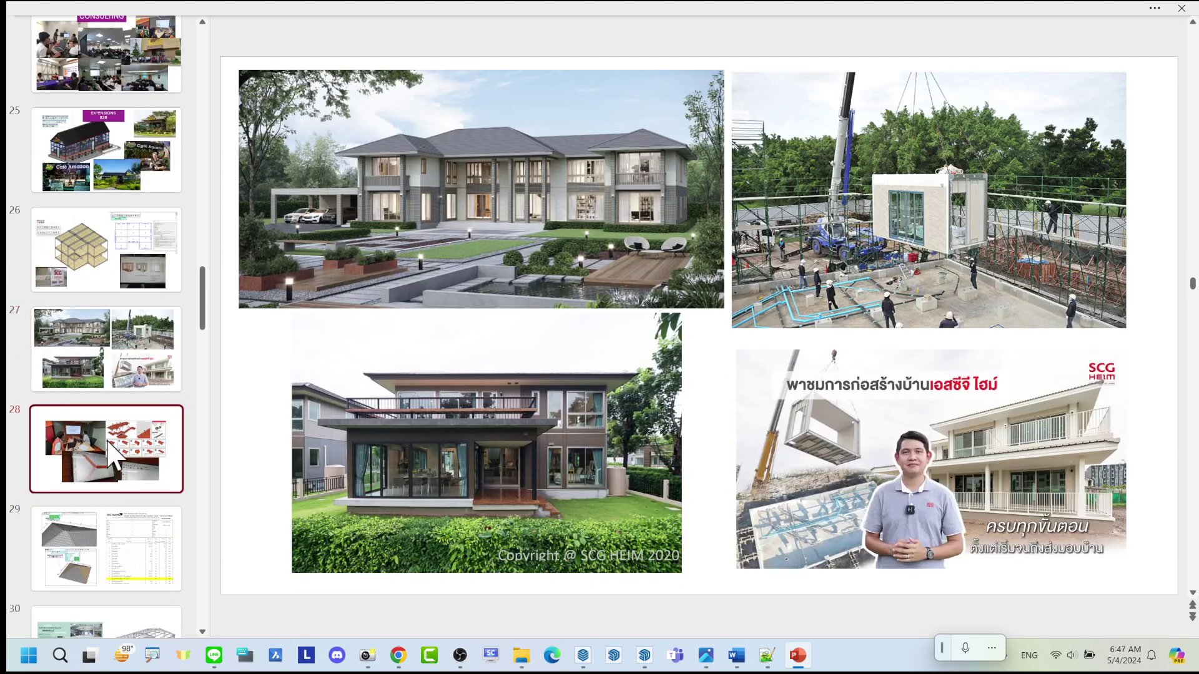
{"action": "left_click", "coordinate": [87, 546]}
{"action": "scroll", "coordinate": [128, 459], "scroll_direction": "down", "scroll_amount": 1}
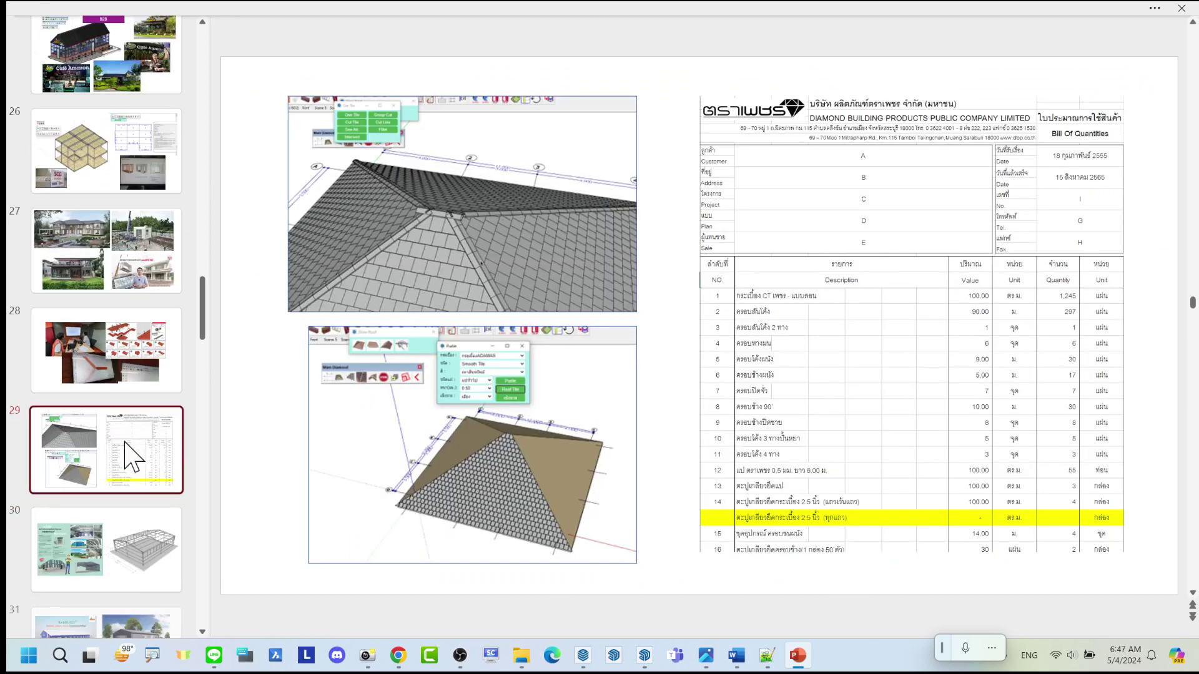
{"action": "scroll", "coordinate": [128, 459], "scroll_direction": "down", "scroll_amount": 1}
{"action": "left_click", "coordinate": [128, 456]}
{"action": "scroll", "coordinate": [128, 456], "scroll_direction": "down", "scroll_amount": 2}
{"action": "scroll", "coordinate": [125, 443], "scroll_direction": "down", "scroll_amount": 4}
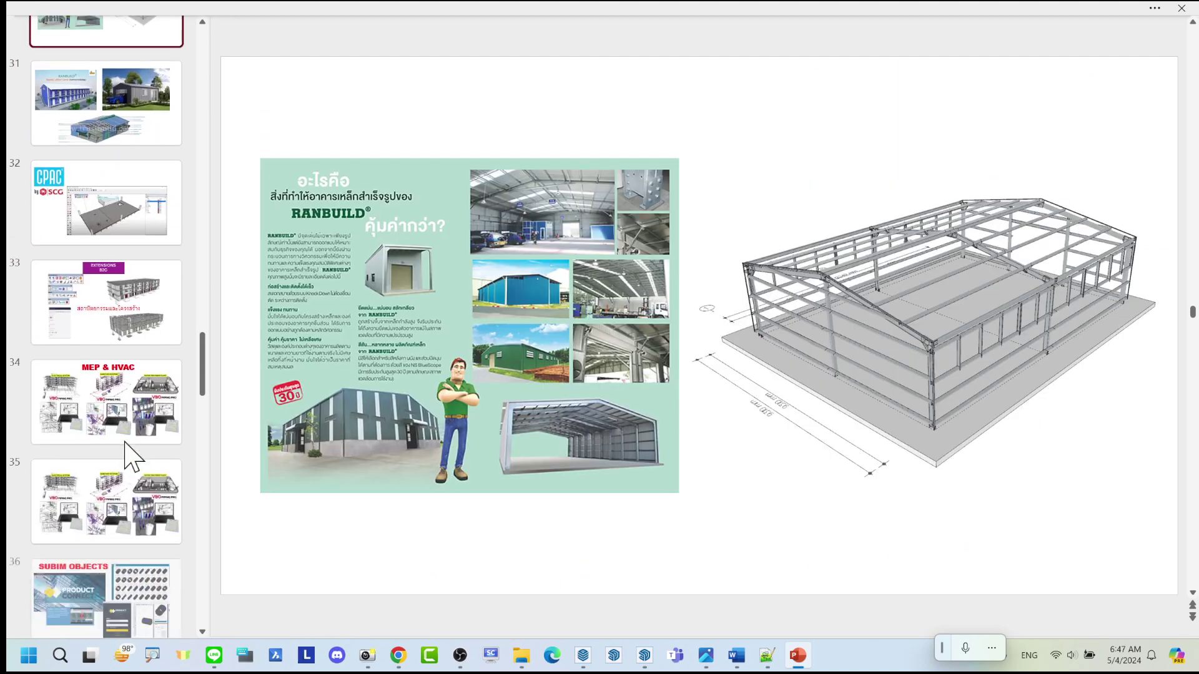
{"action": "scroll", "coordinate": [125, 444], "scroll_direction": "down", "scroll_amount": 2}
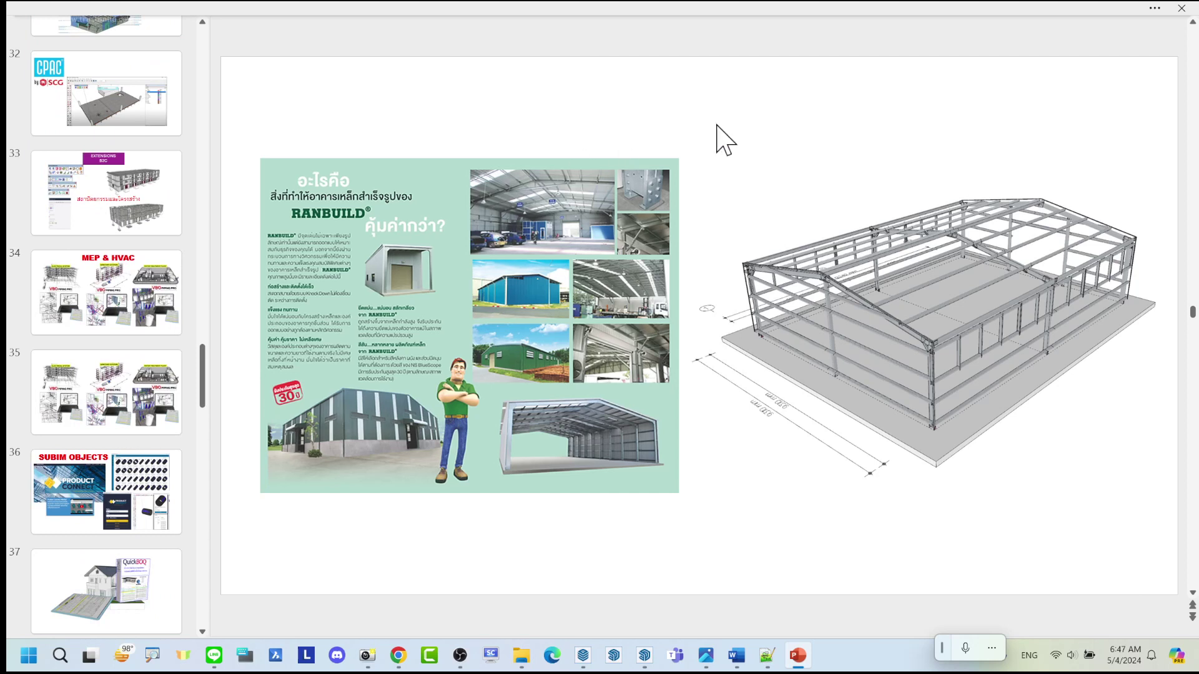
Return to SketchUp and zoom and orbit low onto the yellow pipe racks and pump shed
{"action": "left_click", "coordinate": [643, 655]}
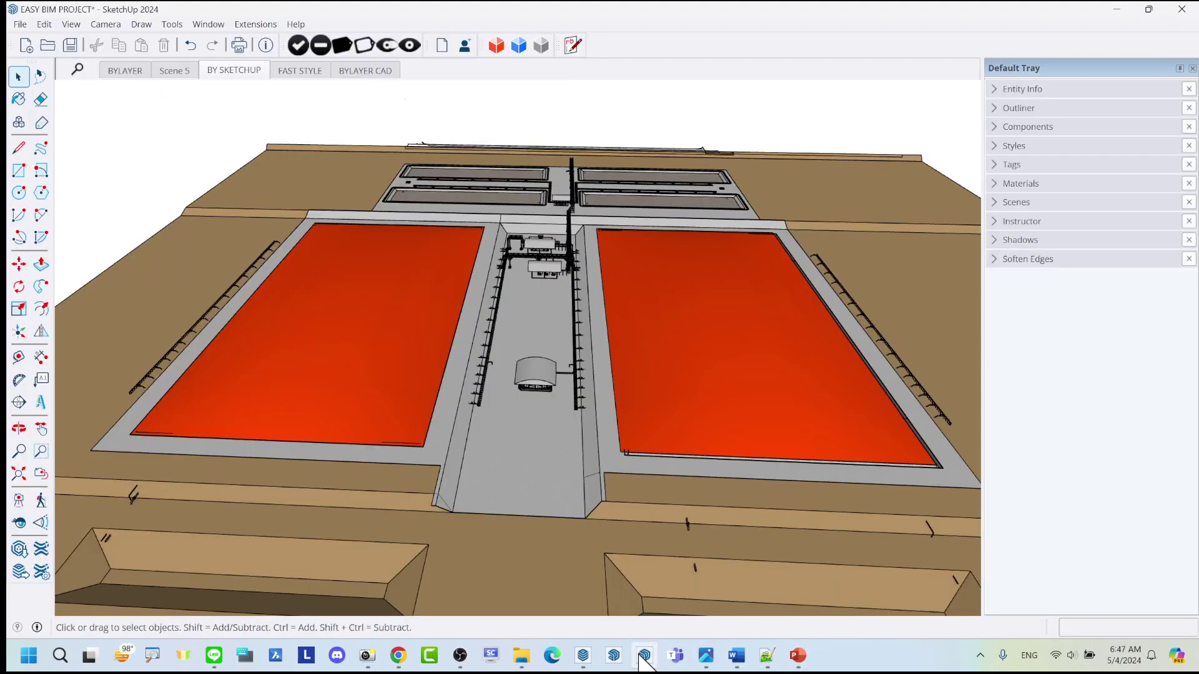
{"action": "scroll", "coordinate": [468, 235], "scroll_direction": "down", "scroll_amount": 2}
{"action": "scroll", "coordinate": [537, 256], "scroll_direction": "up", "scroll_amount": 3}
{"action": "scroll", "coordinate": [494, 322], "scroll_direction": "up", "scroll_amount": 2}
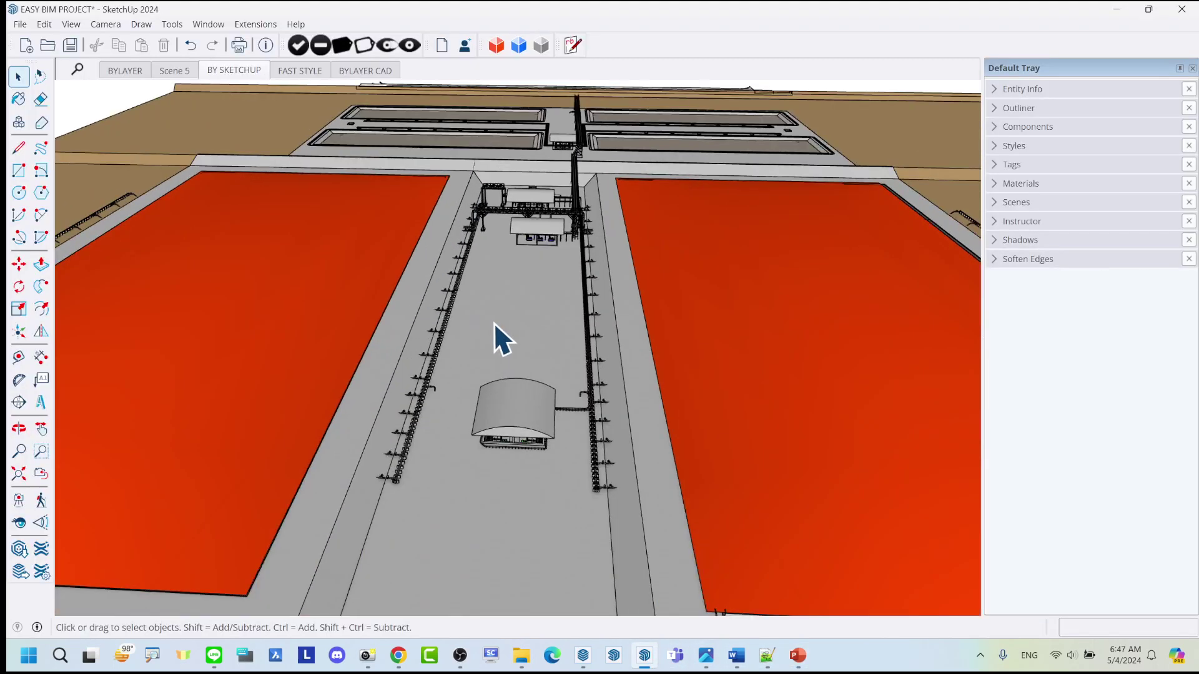
{"action": "scroll", "coordinate": [494, 322], "scroll_direction": "up", "scroll_amount": 2}
{"action": "mouse_move", "coordinate": [489, 328]}
{"action": "middle_mouse_down"}
{"action": "mouse_move", "coordinate": [500, 275]}
{"action": "mouse_move", "coordinate": [610, 260]}
{"action": "mouse_move", "coordinate": [437, 220]}
{"action": "mouse_move", "coordinate": [316, 236]}
{"action": "mouse_move", "coordinate": [543, 268]}
{"action": "mouse_move", "coordinate": [660, 269]}
{"action": "middle_mouse_up"}
{"action": "scroll", "coordinate": [410, 208], "scroll_direction": "up", "scroll_amount": 2}
{"action": "scroll", "coordinate": [385, 225], "scroll_direction": "up", "scroll_amount": 2}
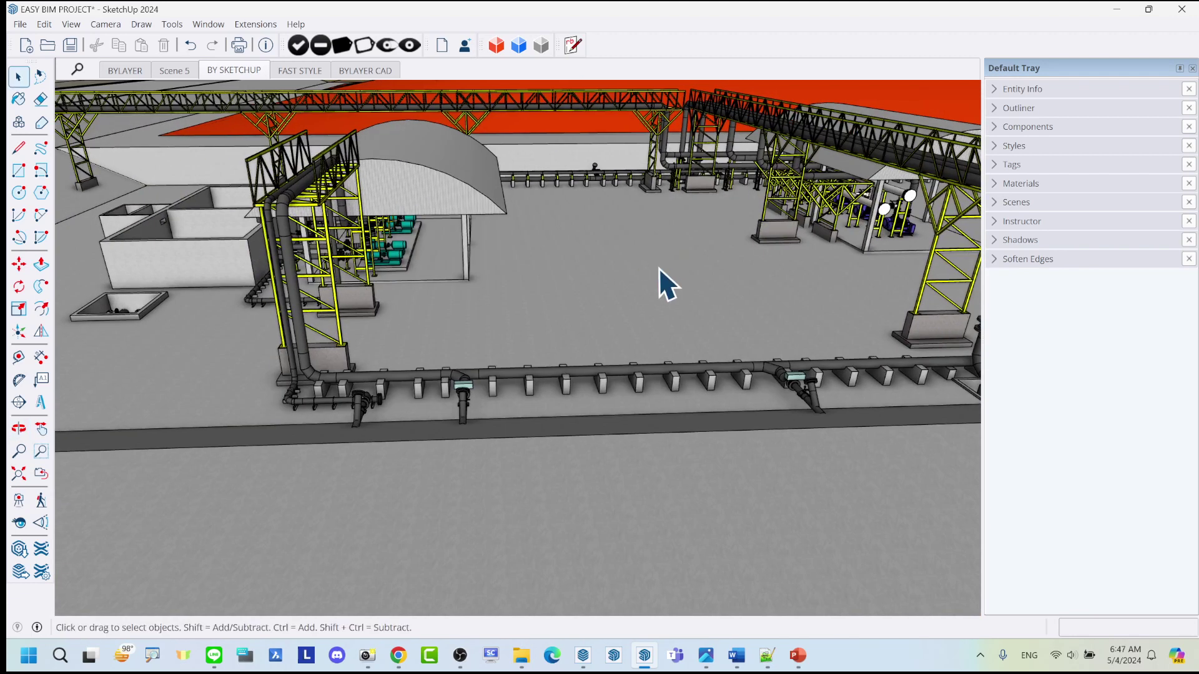